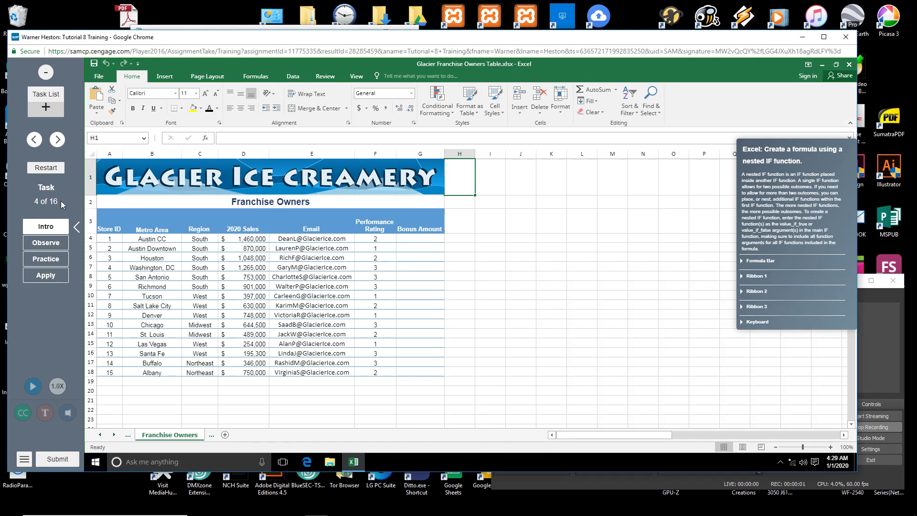
# Launch the practice walkthrough and select cell G4 in the Bonus Amount column
pyautogui.click(47, 259)
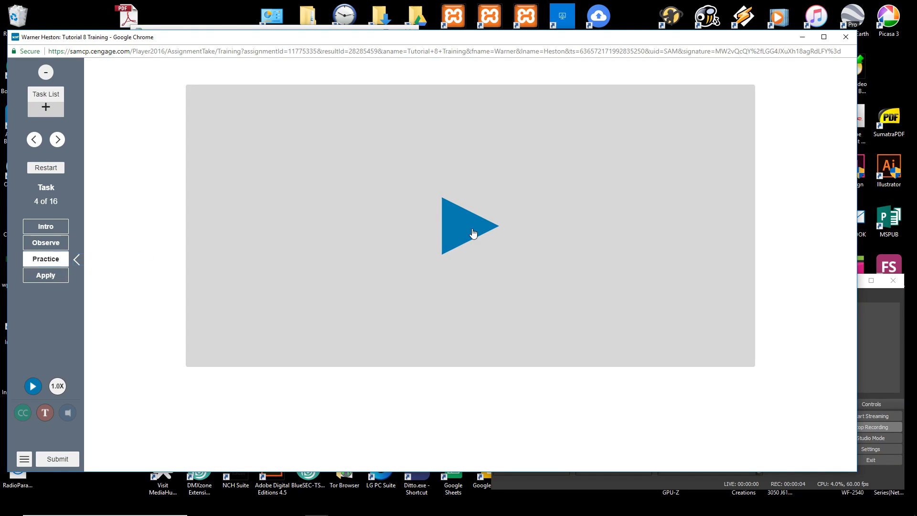
pyautogui.click(470, 236)
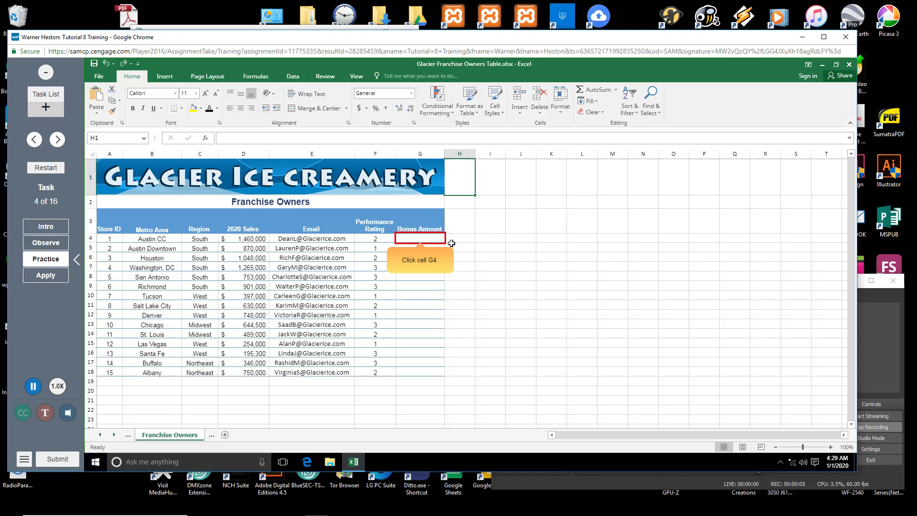
pyautogui.click(428, 239)
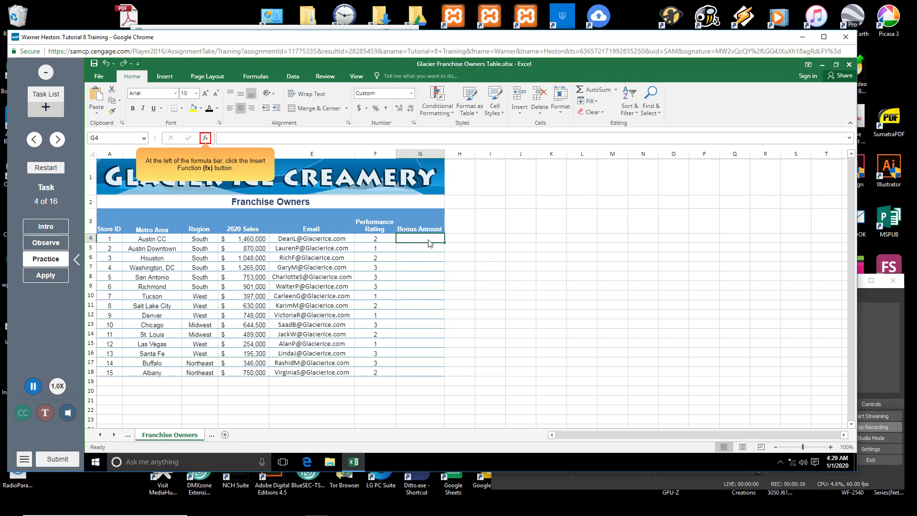
# Pick the IF function from the Logical category in Insert Function for cell G4
pyautogui.click(206, 140)
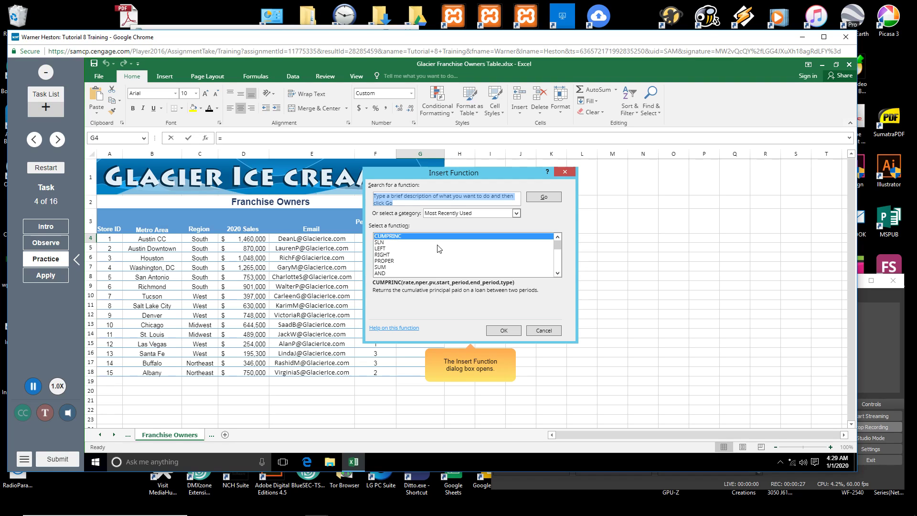
pyautogui.click(516, 213)
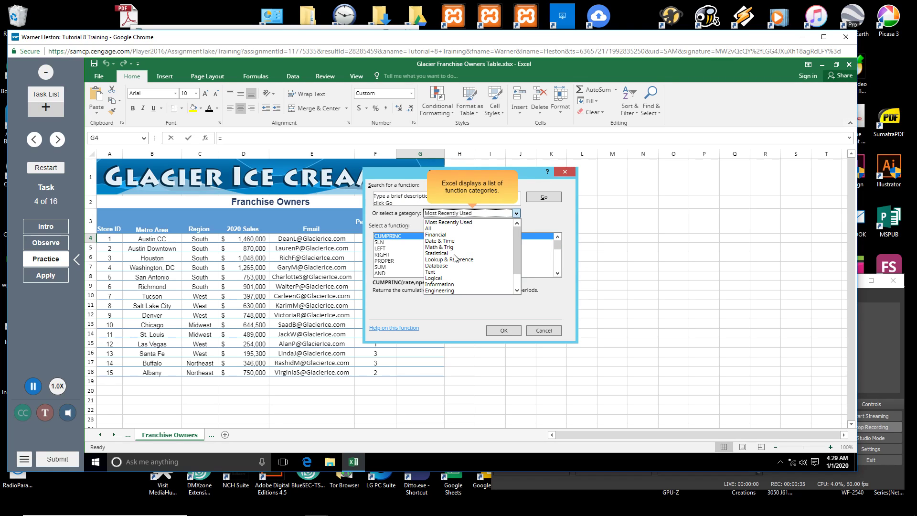
pyautogui.click(447, 280)
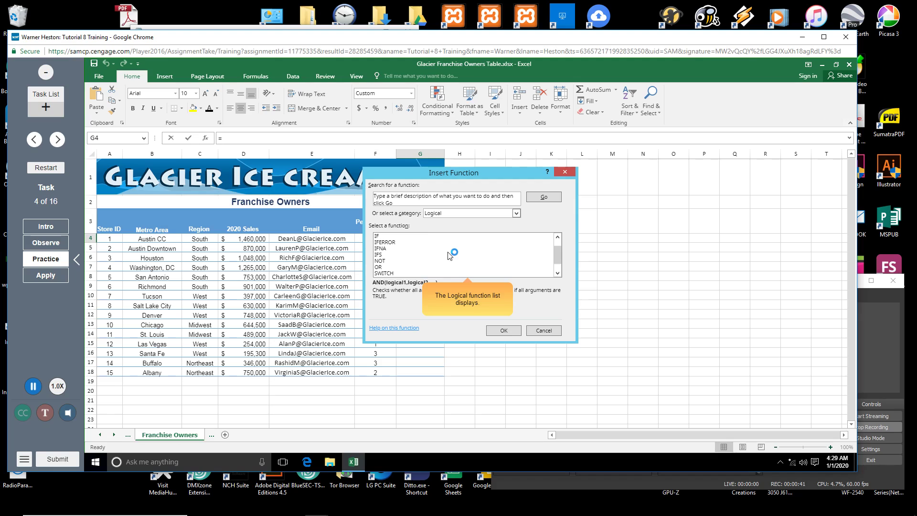
pyautogui.click(422, 237)
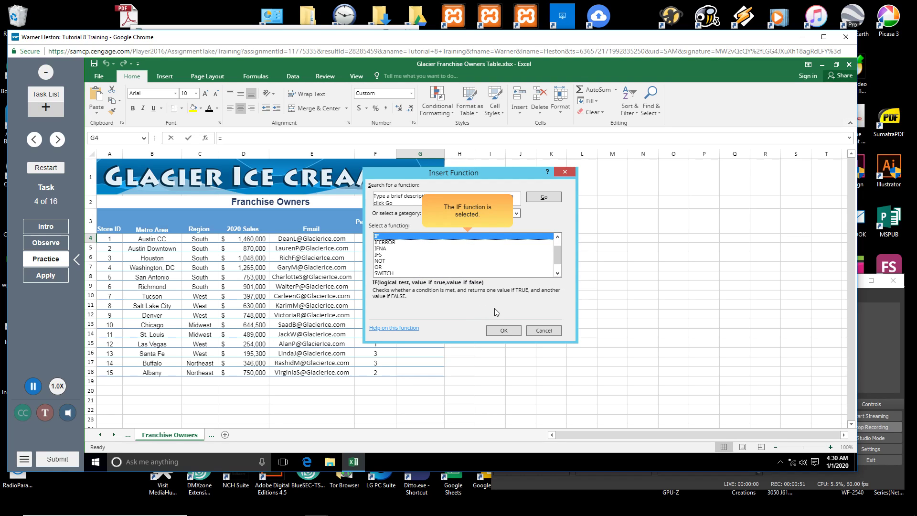
# Enter Logical_test F4=3 and Value_if_true D4*.1 in the IF arguments
pyautogui.click(504, 331)
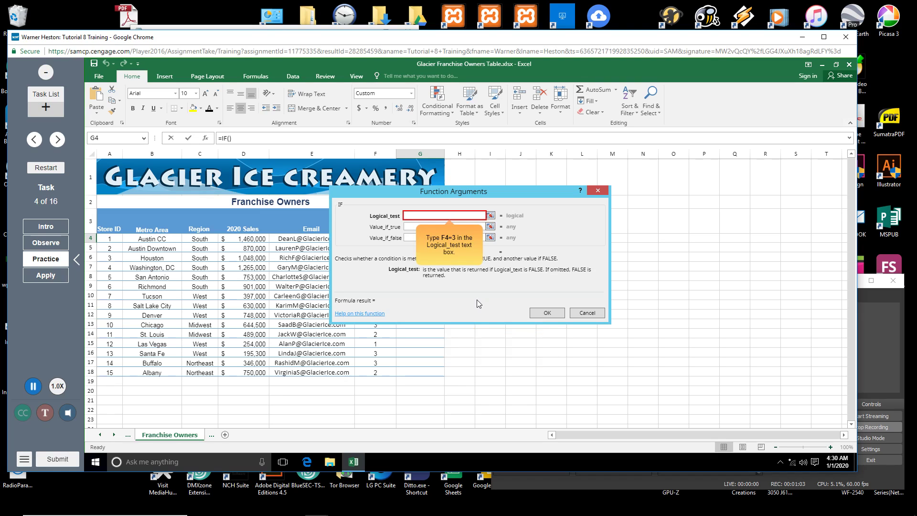
pyautogui.write('F4')
pyautogui.write('=')
pyautogui.write('3')
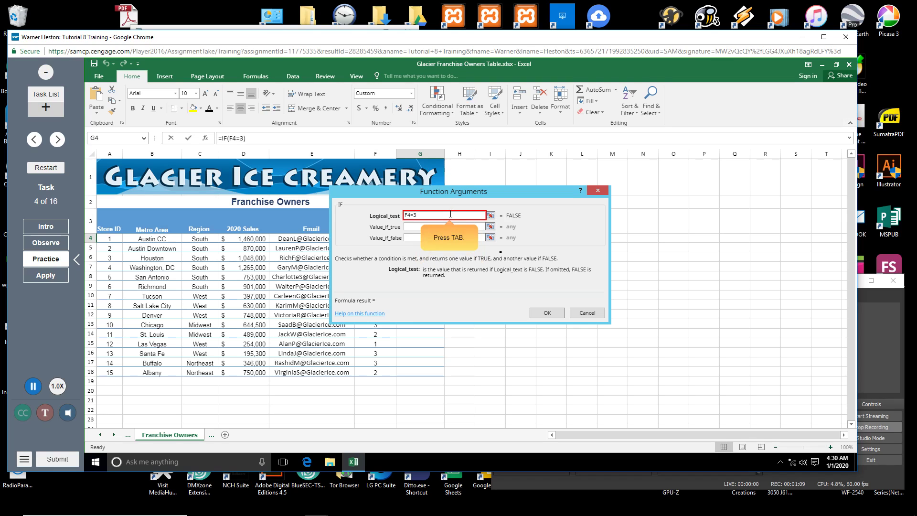
pyautogui.press('Tab')
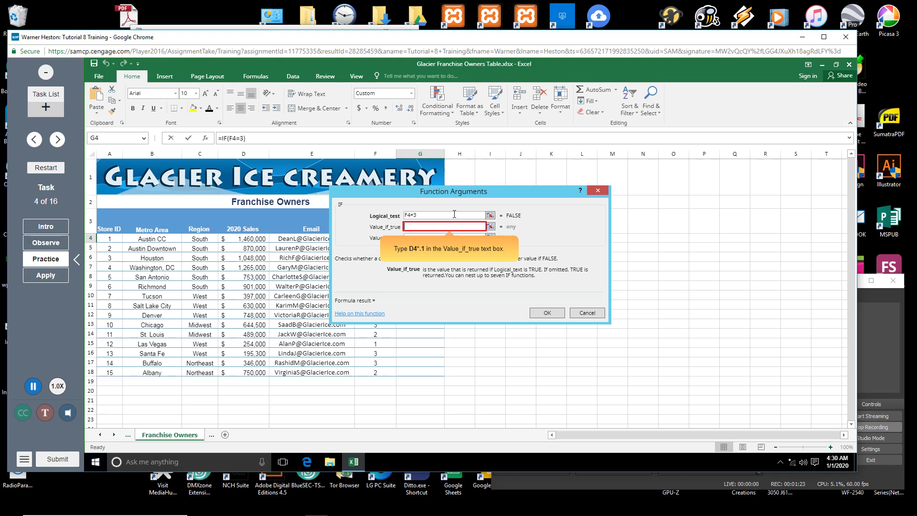
pyautogui.write('D4*')
pyautogui.write('.1')
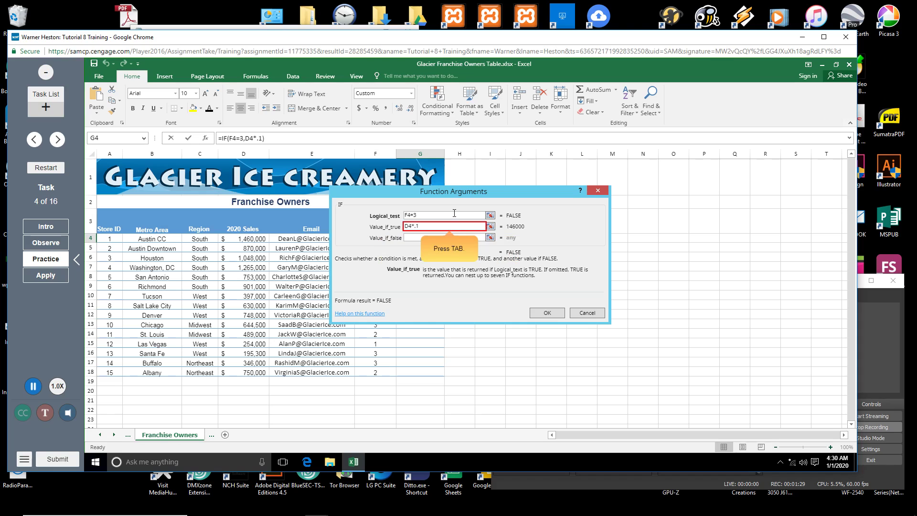
pyautogui.press('Tab')
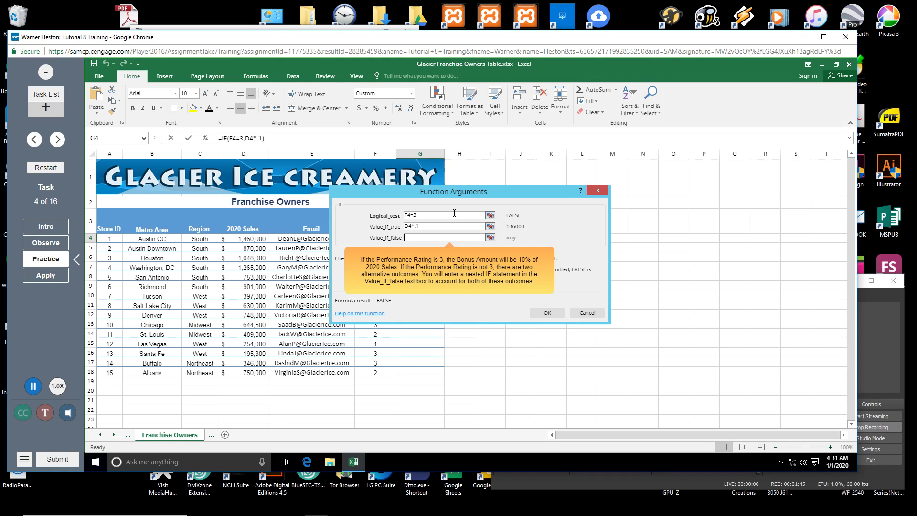
# Move to Value_if_false to begin the nested IF(F4=2, D4*.05, 0)
pyautogui.press('Tab')
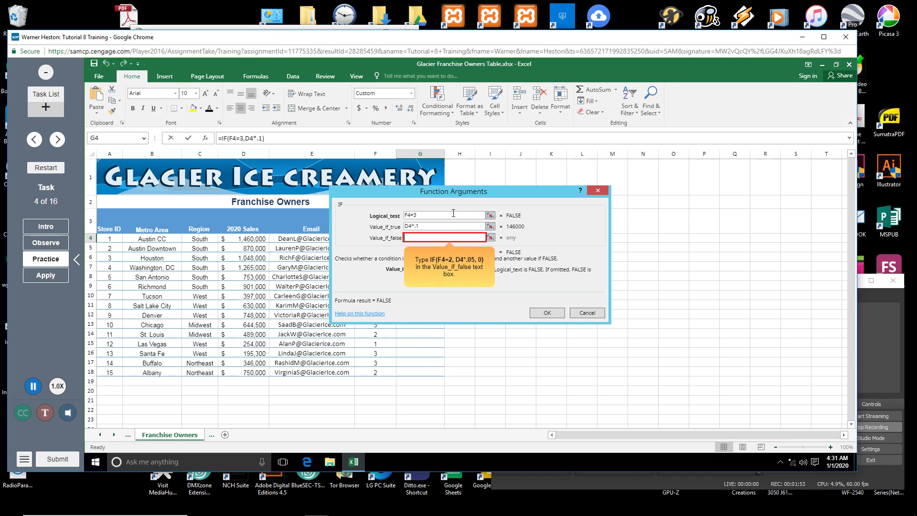
pyautogui.write('IF(')
pyautogui.write('F4')
pyautogui.write('=2,')
pyautogui.write('D4')
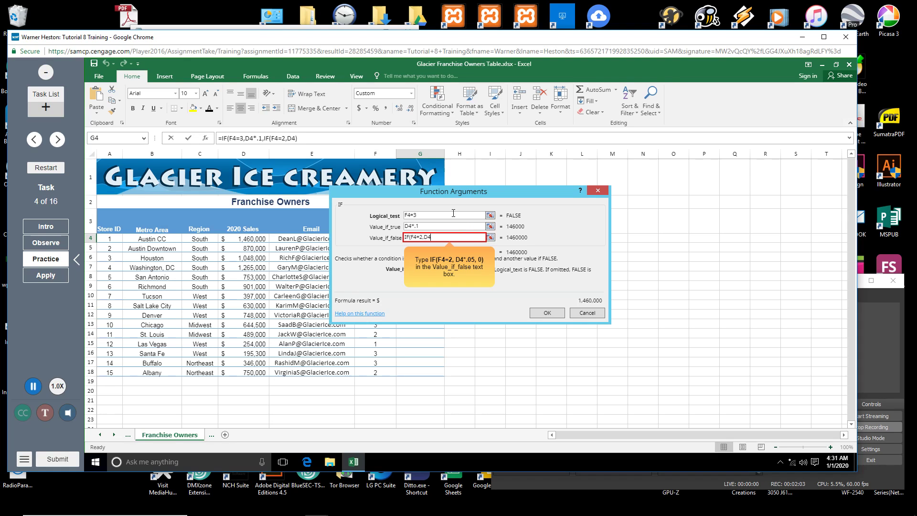
pyautogui.write('*.0')
pyautogui.write('5,')
pyautogui.write('0')
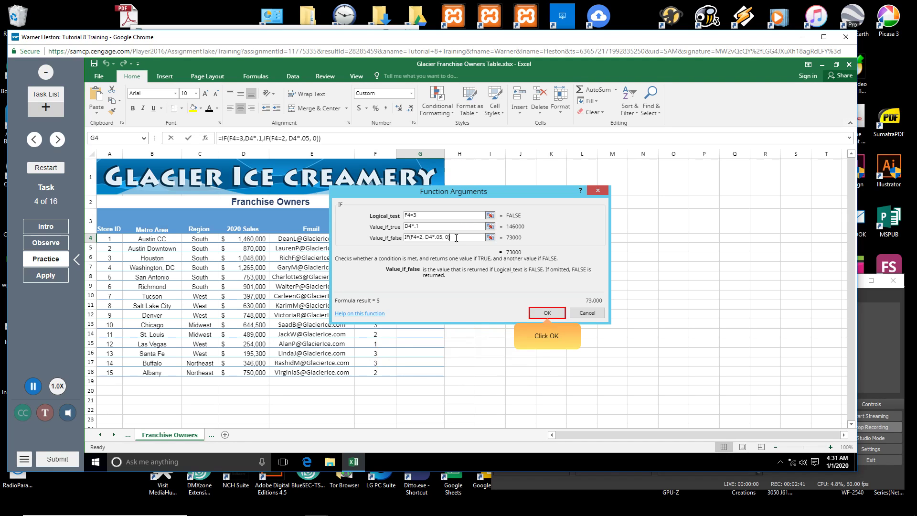
# Place the finished bonus formula in G4, showing $73,000, and begin the Apply run
pyautogui.click(542, 314)
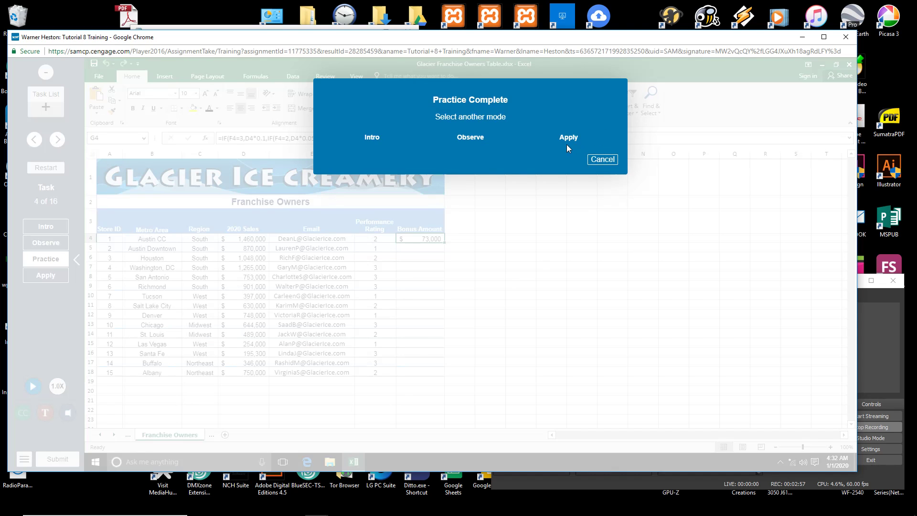
pyautogui.click(568, 137)
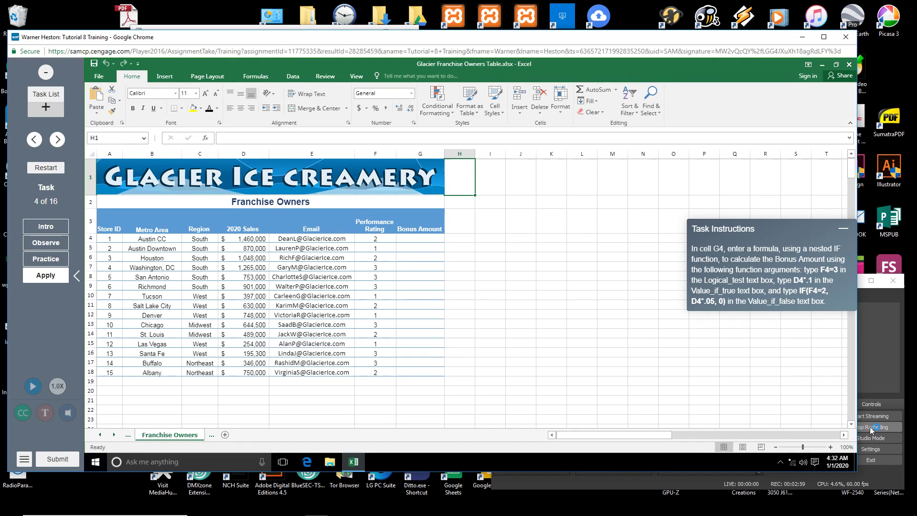